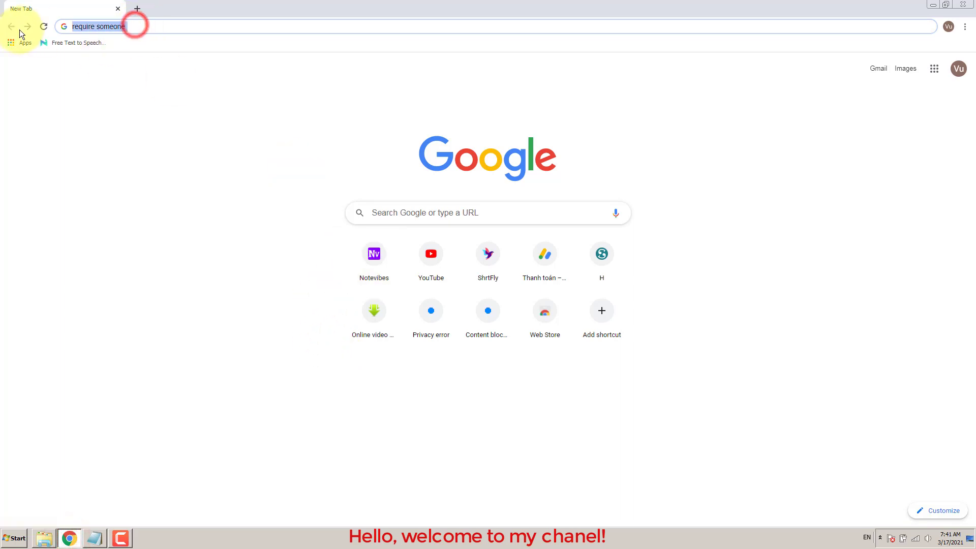
Step: Search Google for 'autocad online' from the Chrome address bar
text(autocad online)
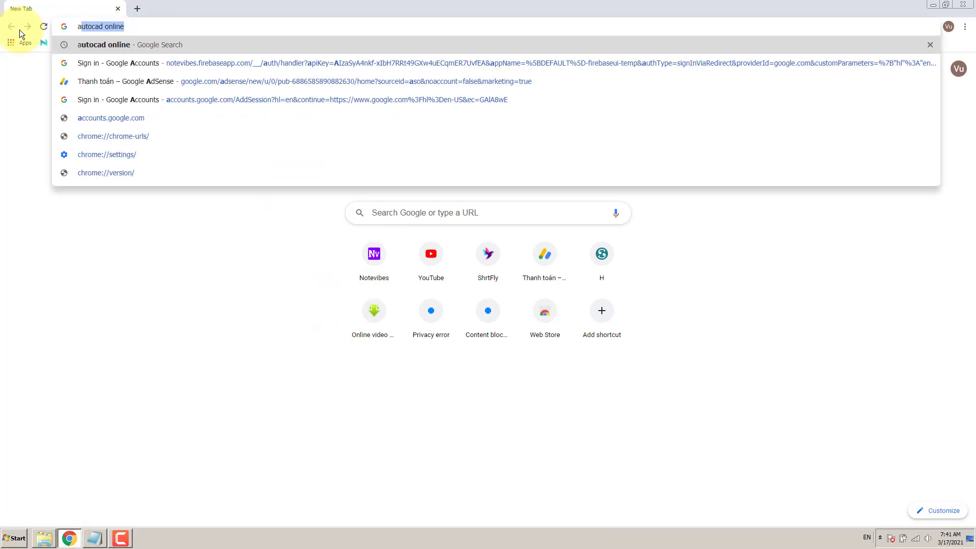
key(Return)
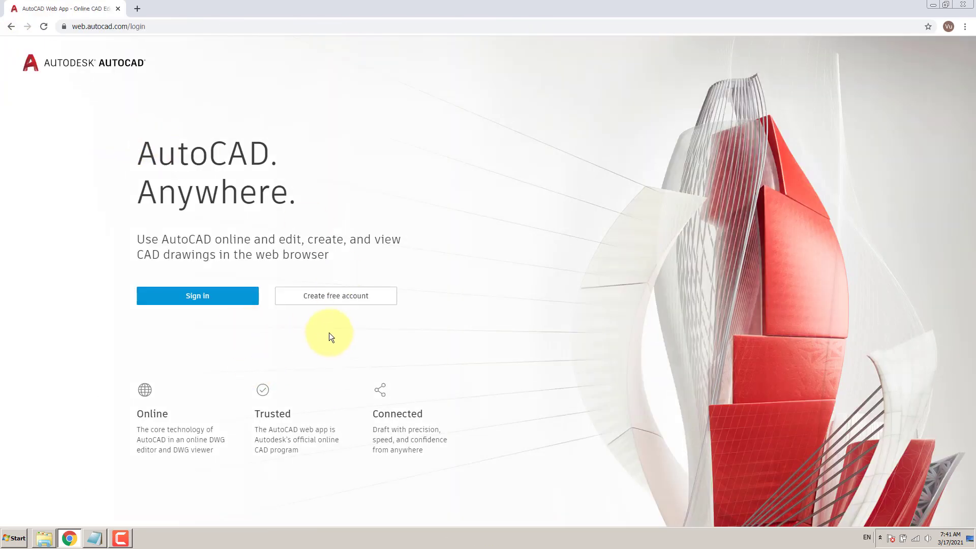
Step: Start a free Autodesk account and fill in the first and last name
click(348, 296)
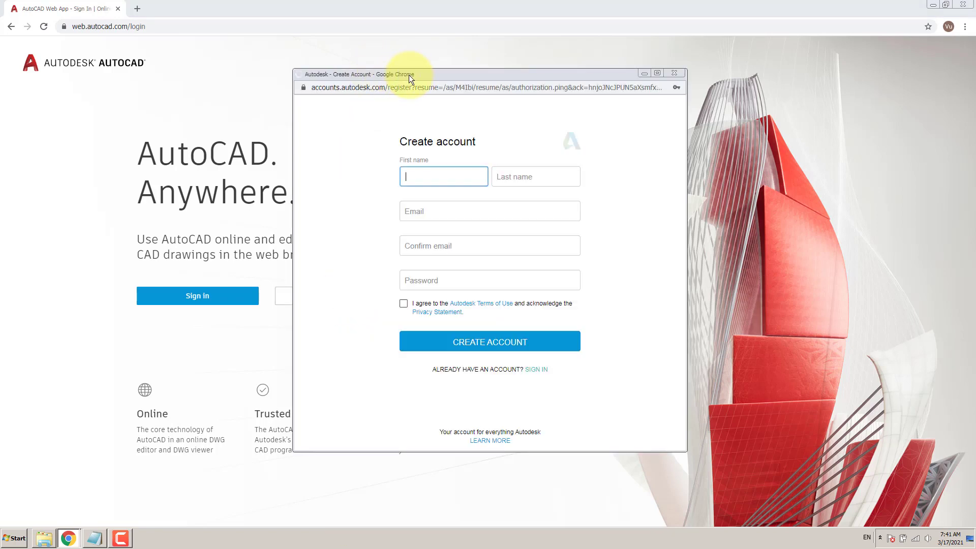
drag(417, 72, 362, 57)
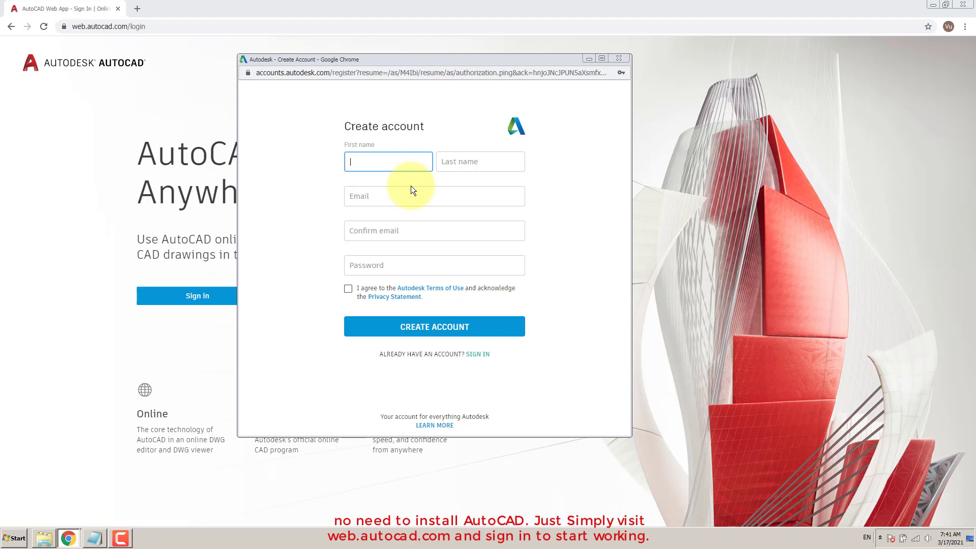
text(thank)
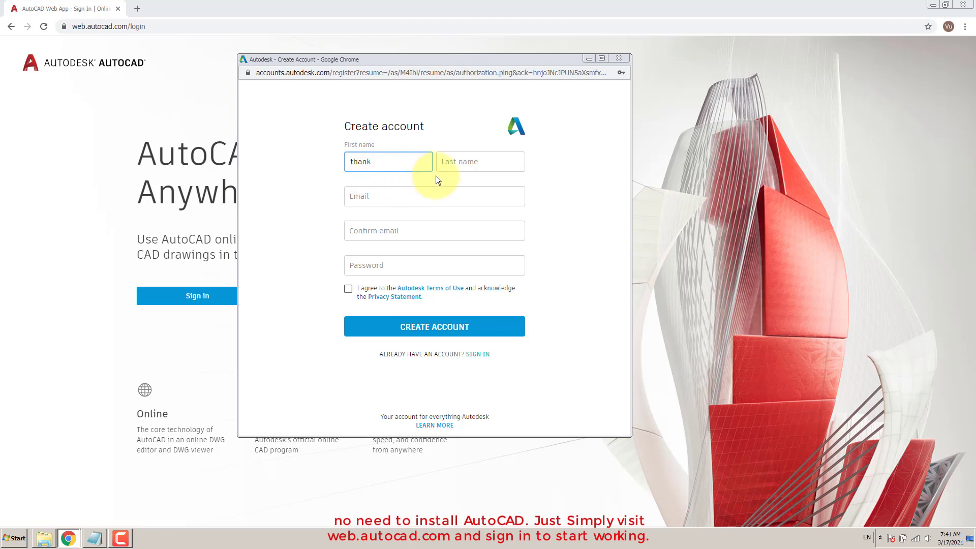
click(451, 159)
text(yo)
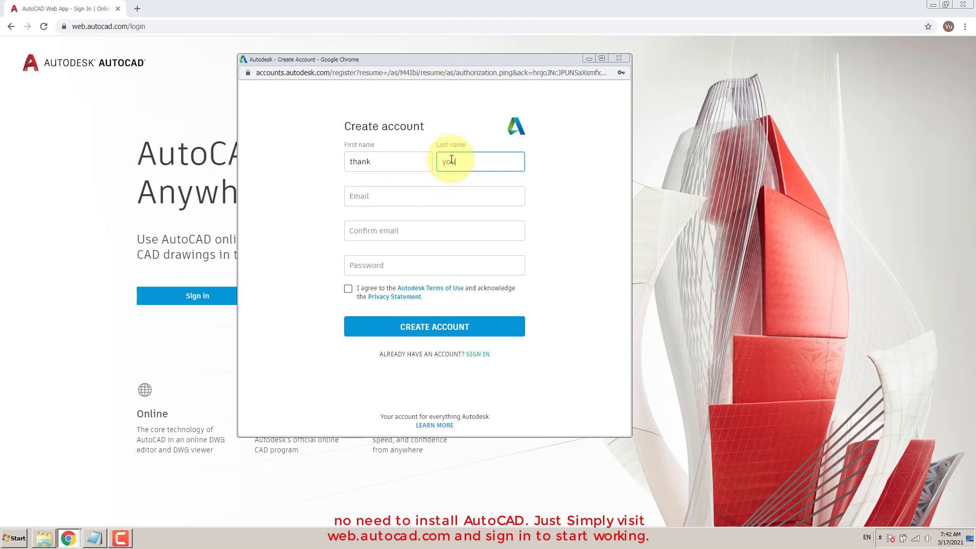
text(u)
Step: Copy the account e-mail from Notepad into both the Email and Confirm email fields
click(94, 538)
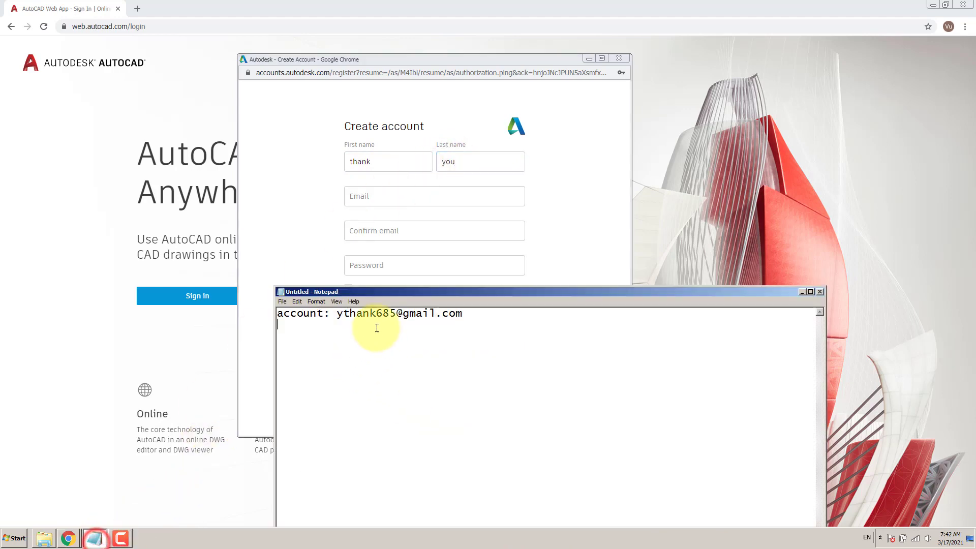
drag(336, 314, 462, 316)
key(ctrl+c)
click(370, 197)
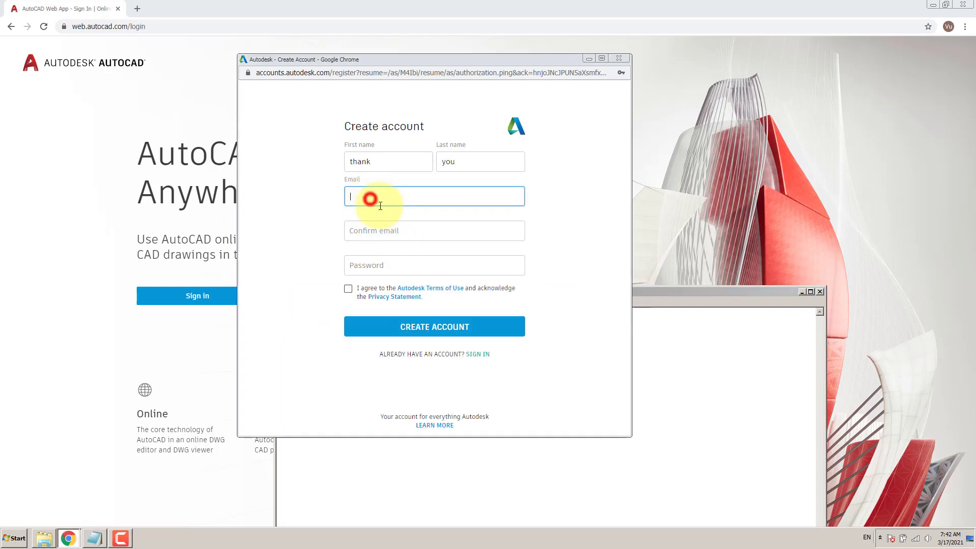
key(ctrl+v)
click(374, 232)
key(ctrl+v)
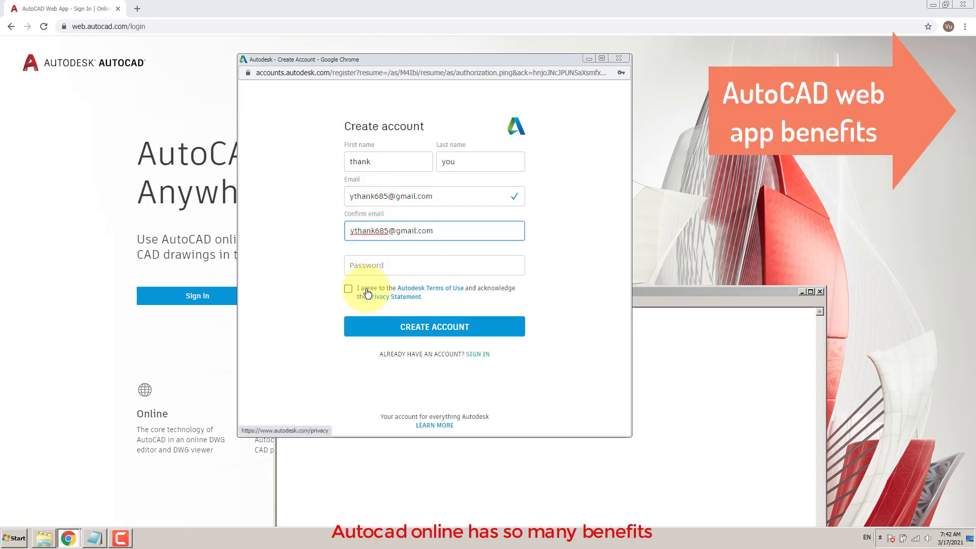
Step: Add the account password on a new line under the e-mail in Notepad, then select it
click(390, 495)
click(473, 316)
key(Return)
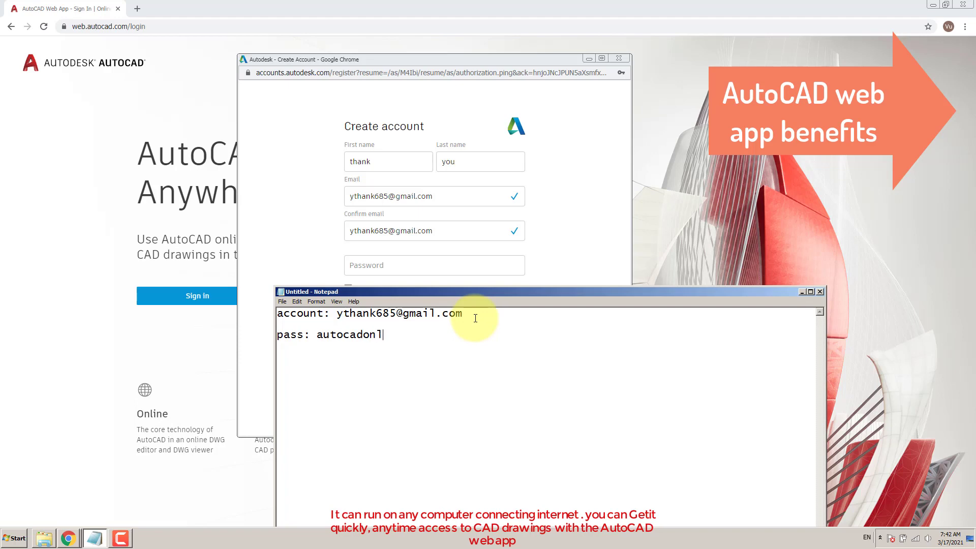
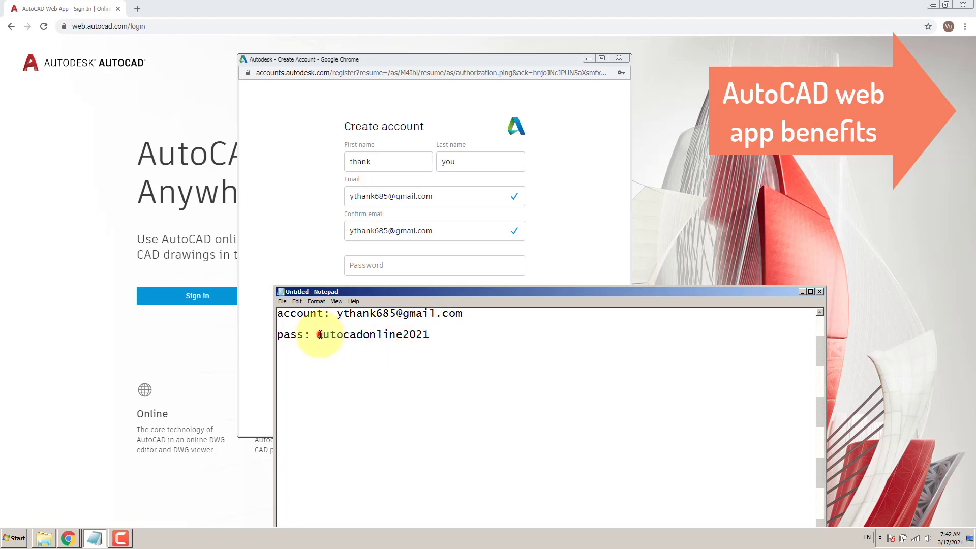
double_click(335, 338)
Step: Paste the password into the form, accept the terms of use, and submit the account
click(363, 266)
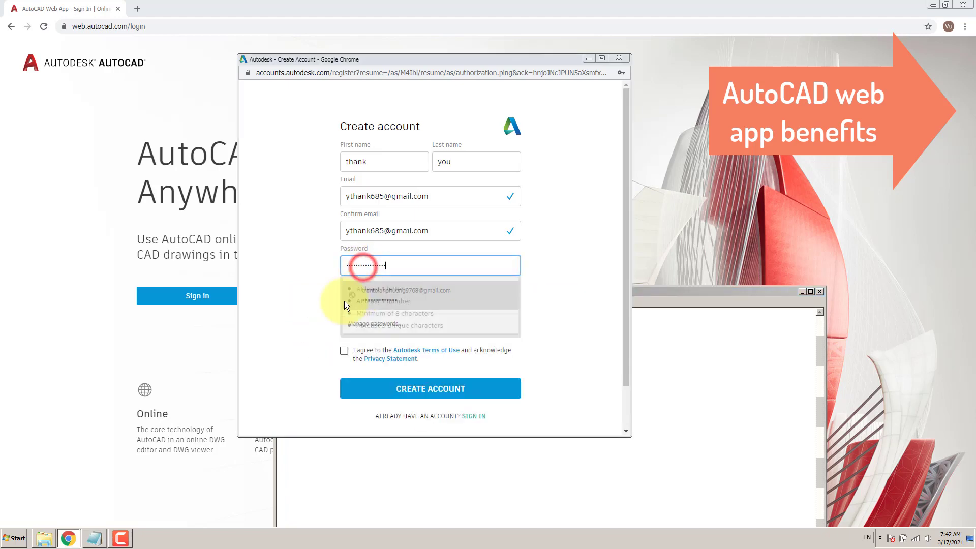
key(ctrl+v)
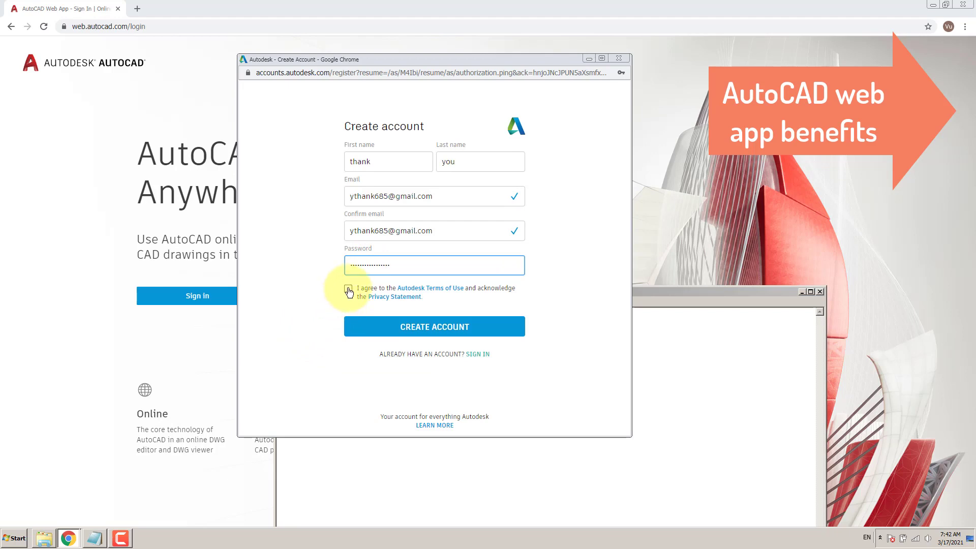
click(348, 289)
click(445, 327)
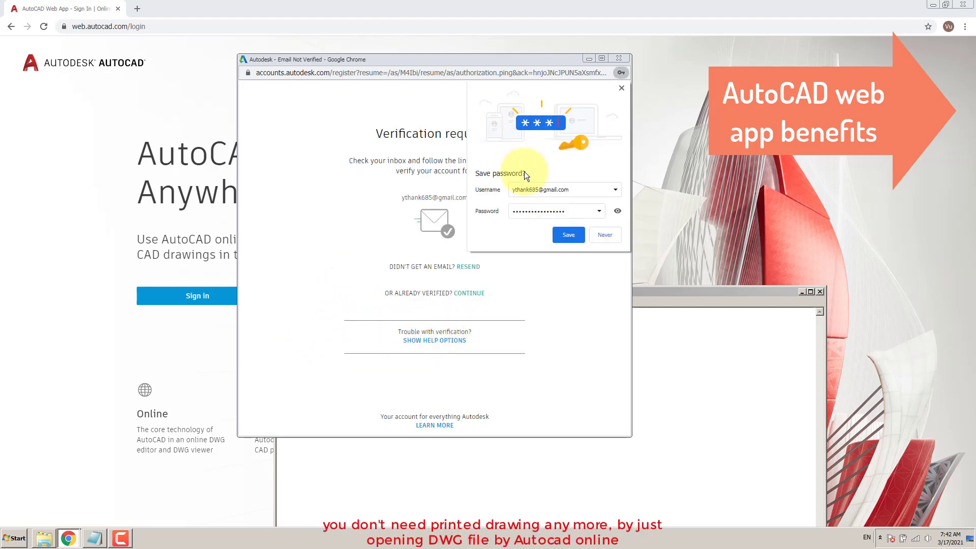
Step: Save the password in Chrome, switch to the new Google account, and open its Gmail
click(568, 235)
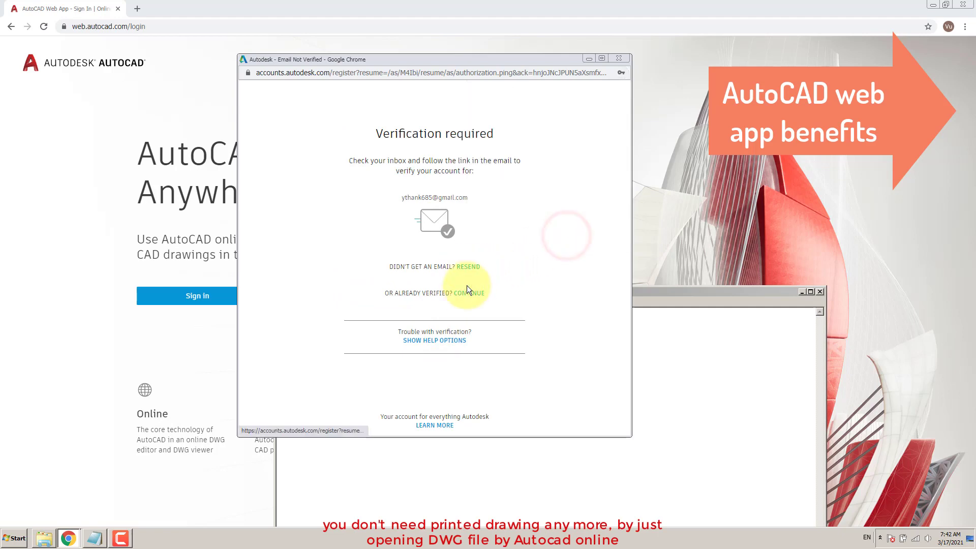
click(138, 9)
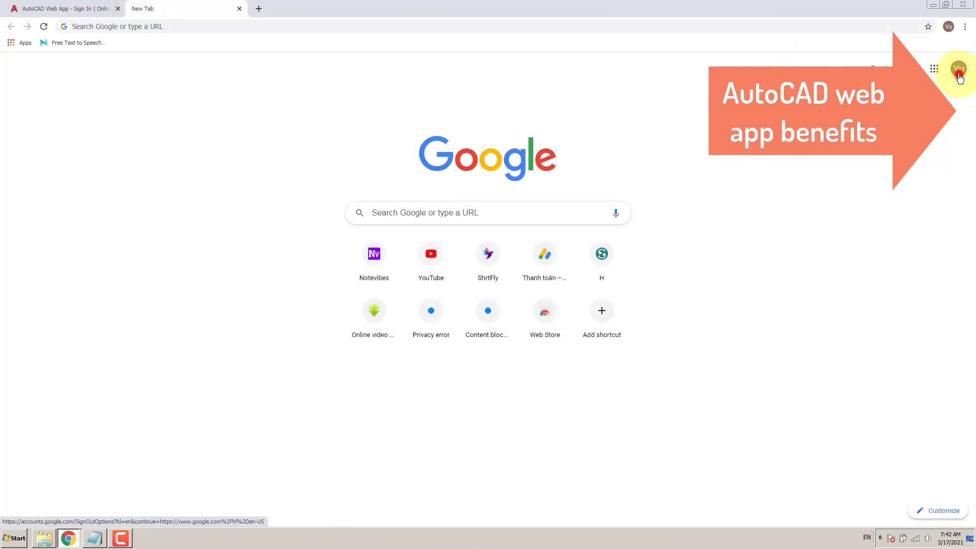
click(958, 68)
scroll(871, 417, down, 5)
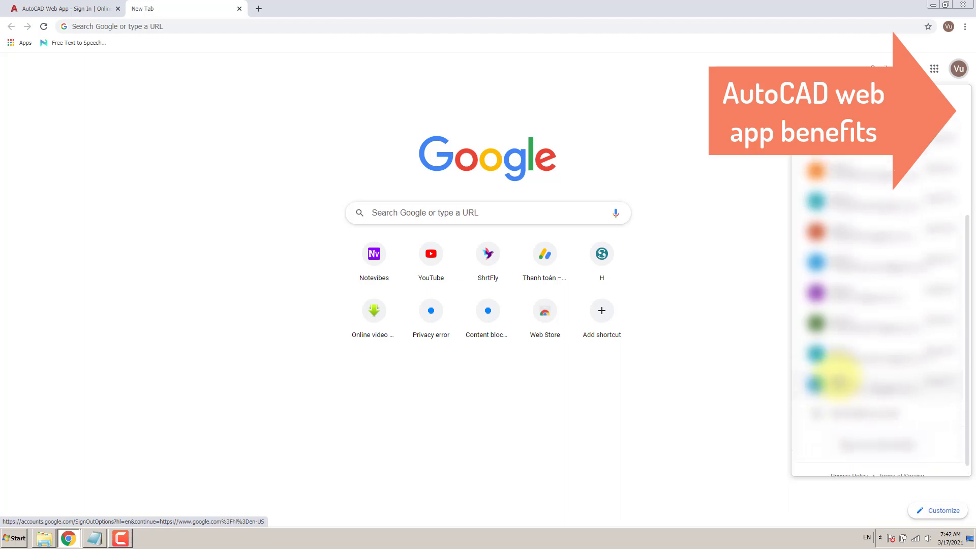
scroll(838, 375, up, 5)
click(848, 248)
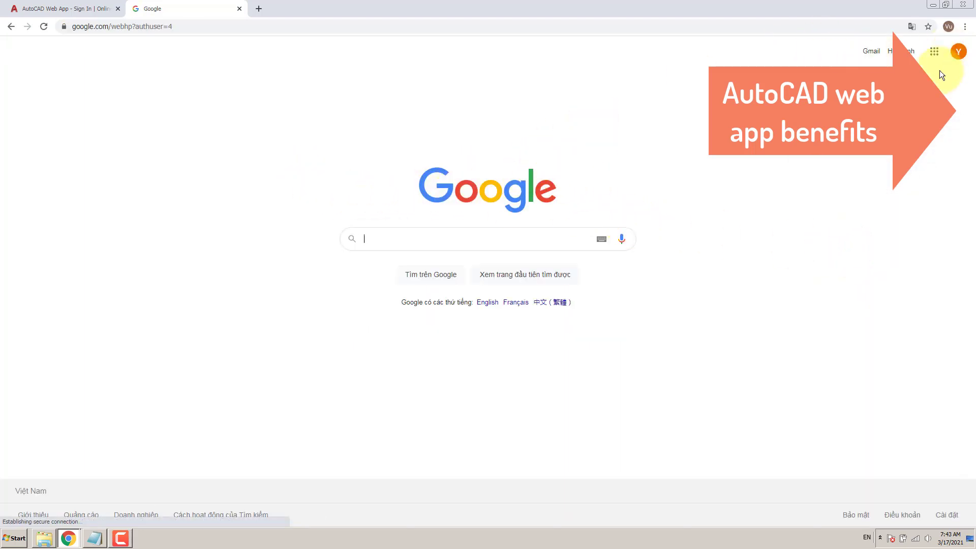
click(934, 51)
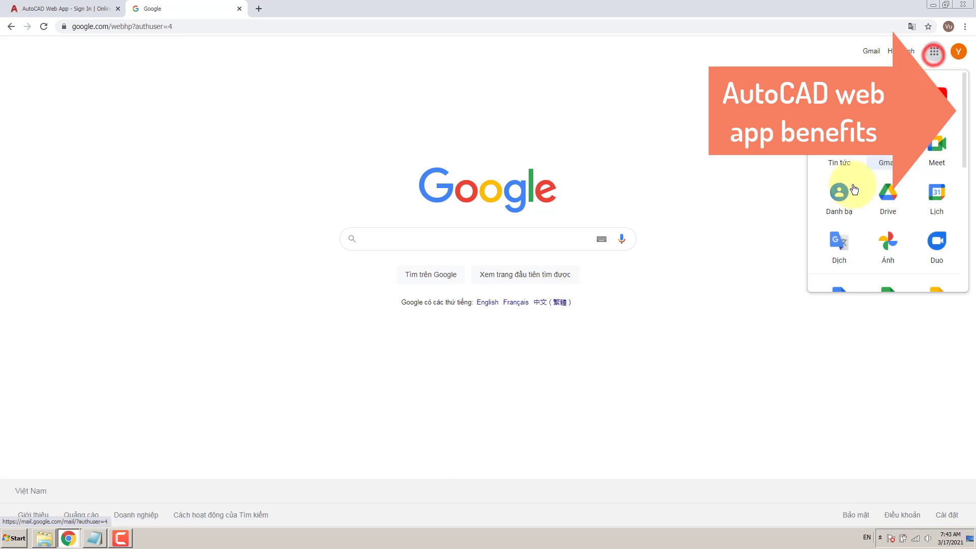
click(883, 162)
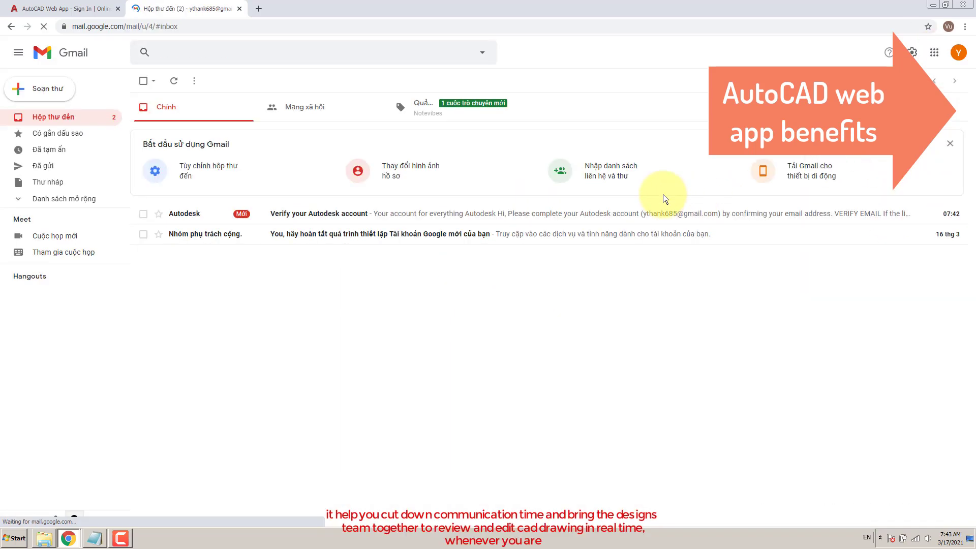
Step: Open the Autodesk verification e-mail, dismiss the Google Meet popup, and verify the address
click(309, 216)
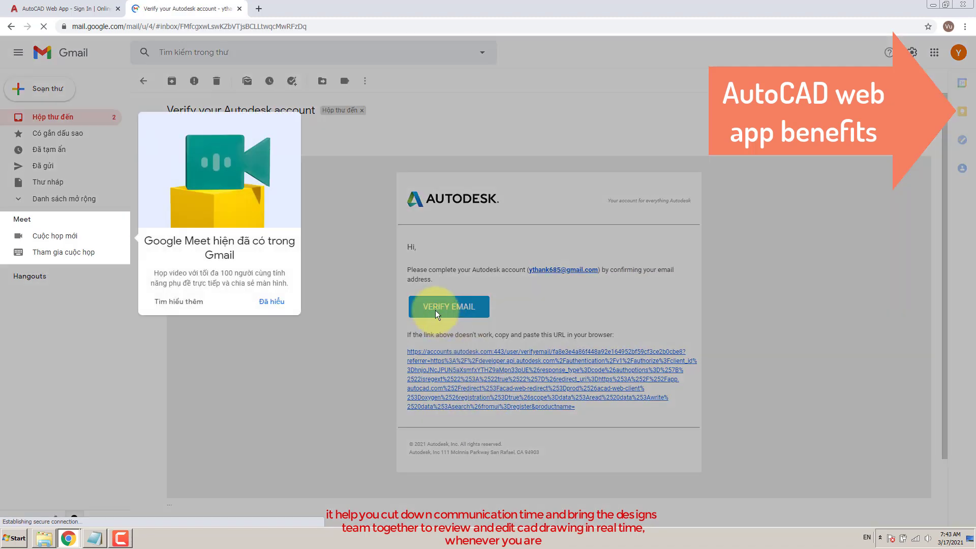
click(283, 305)
click(463, 312)
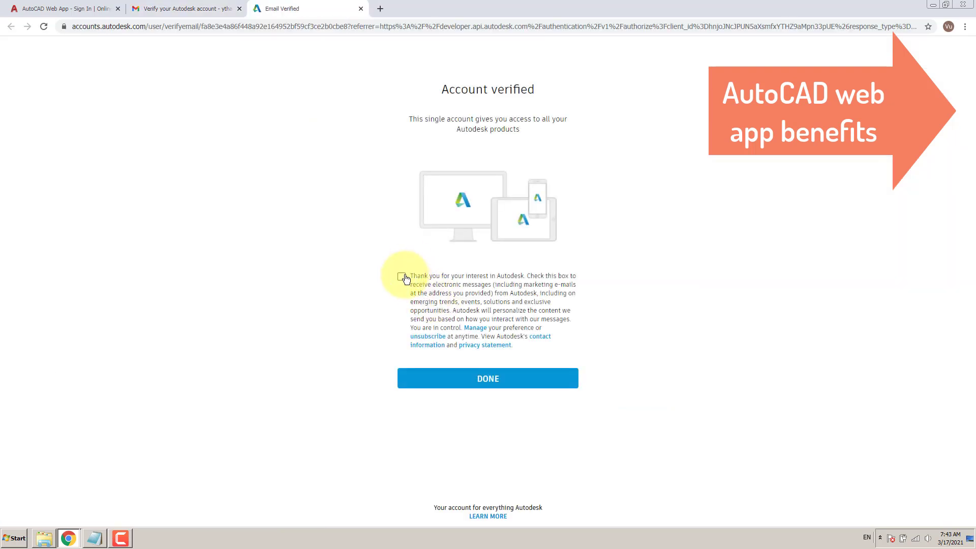
Step: Accept Autodesk marketing messages and finish on the Account verified page
click(402, 277)
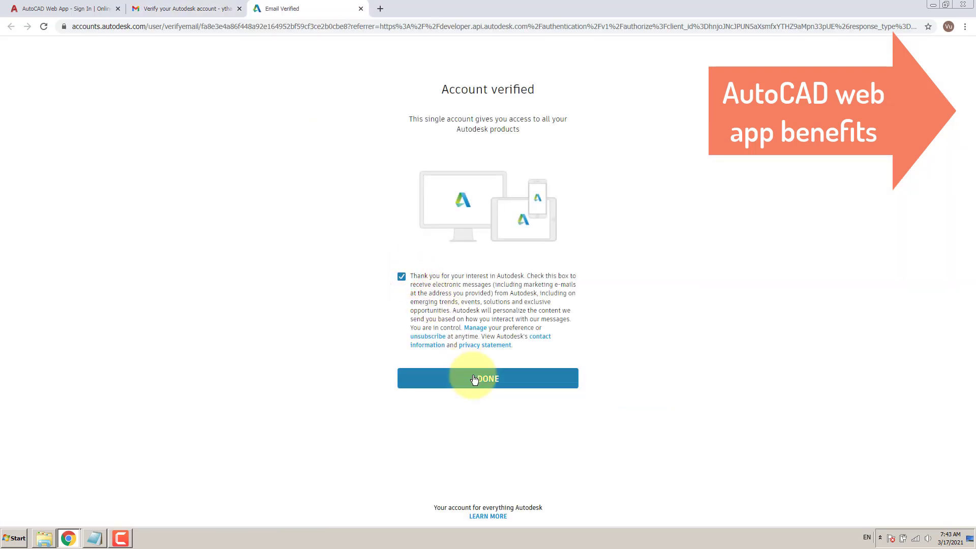
click(480, 379)
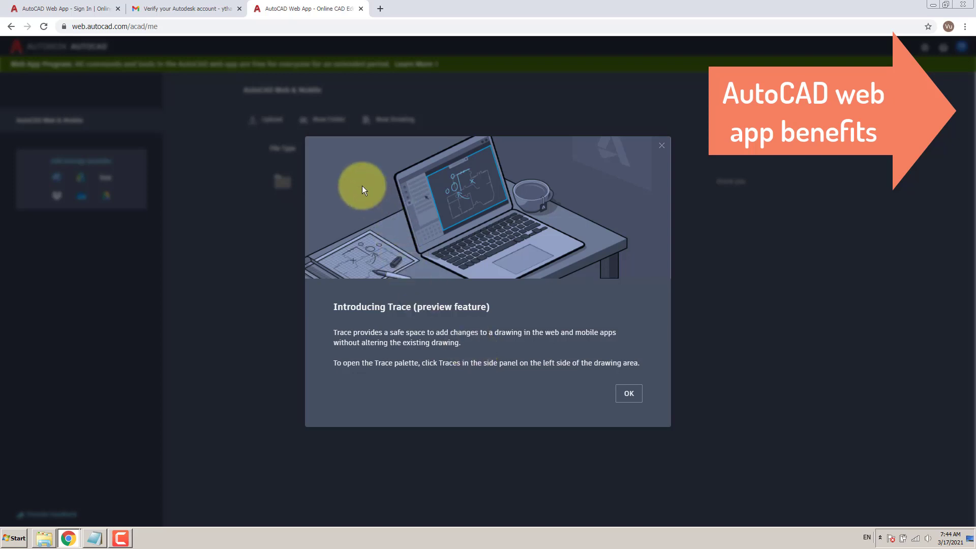
Step: Return to the AutoCAD tab and sign in to the web app, retrying once
click(157, 8)
click(79, 9)
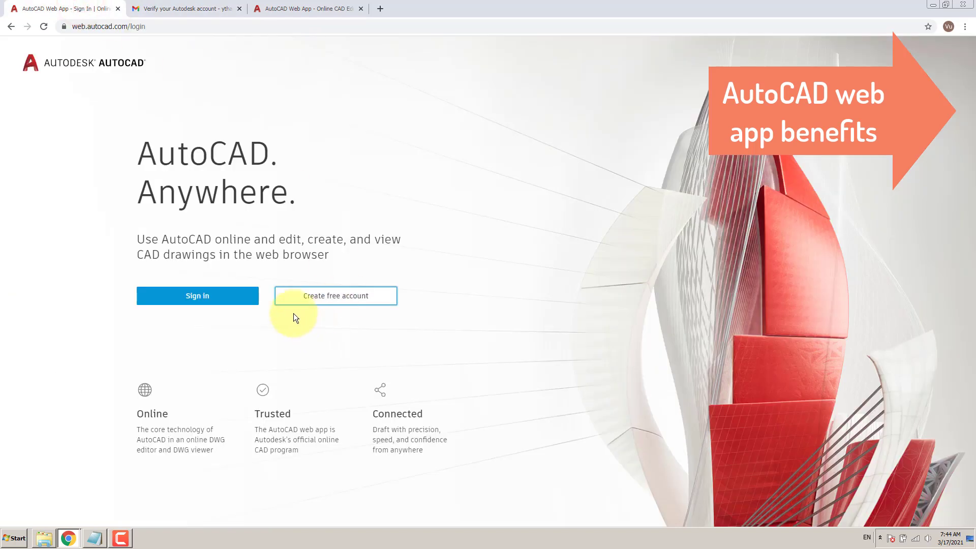
click(205, 298)
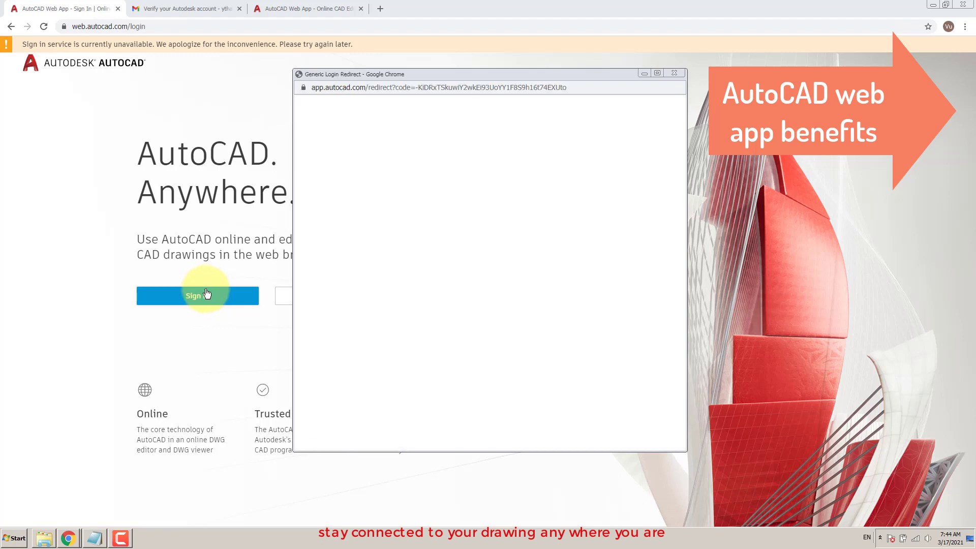
click(217, 287)
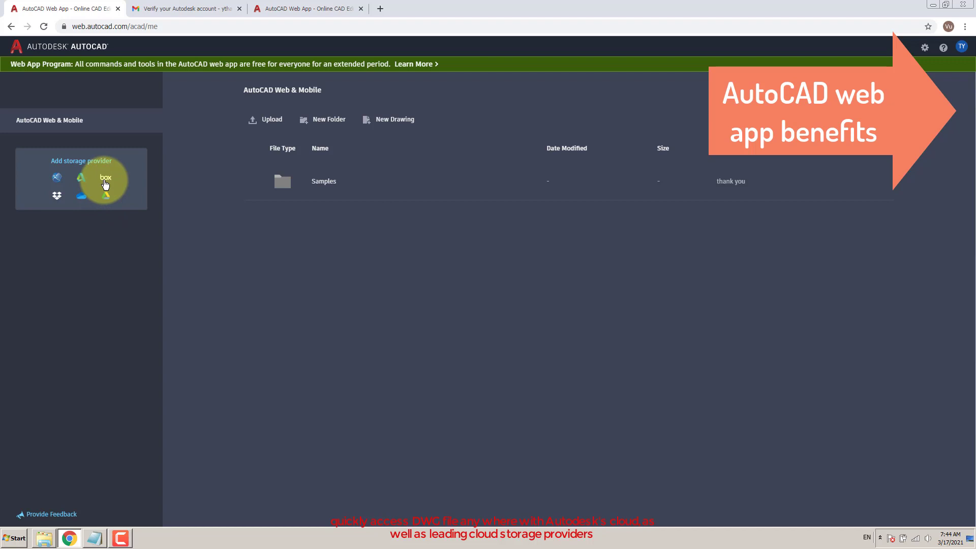
Step: Create a new metric drawing named 'lucky' and open it in the editor
click(396, 121)
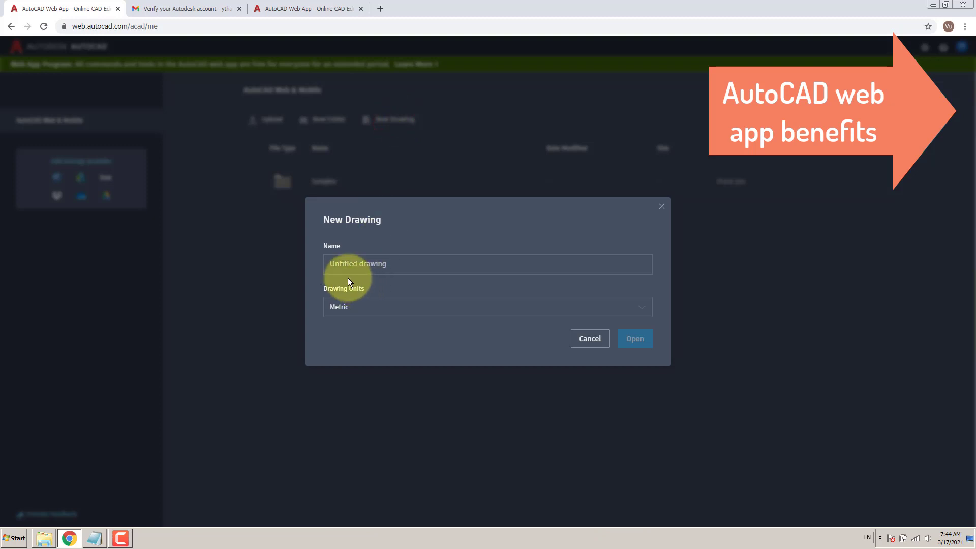
text(;)
key(BackSpace)
text(lcu)
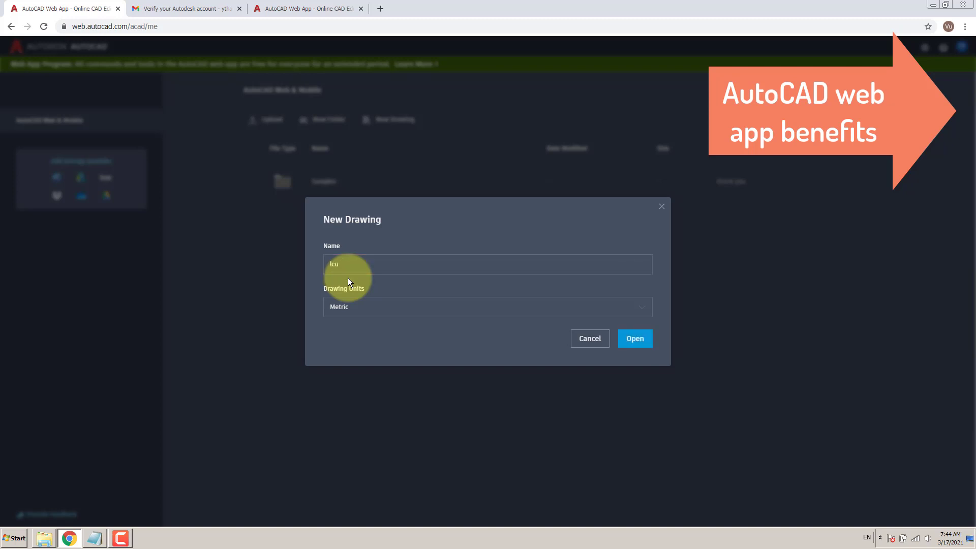
text(cky)
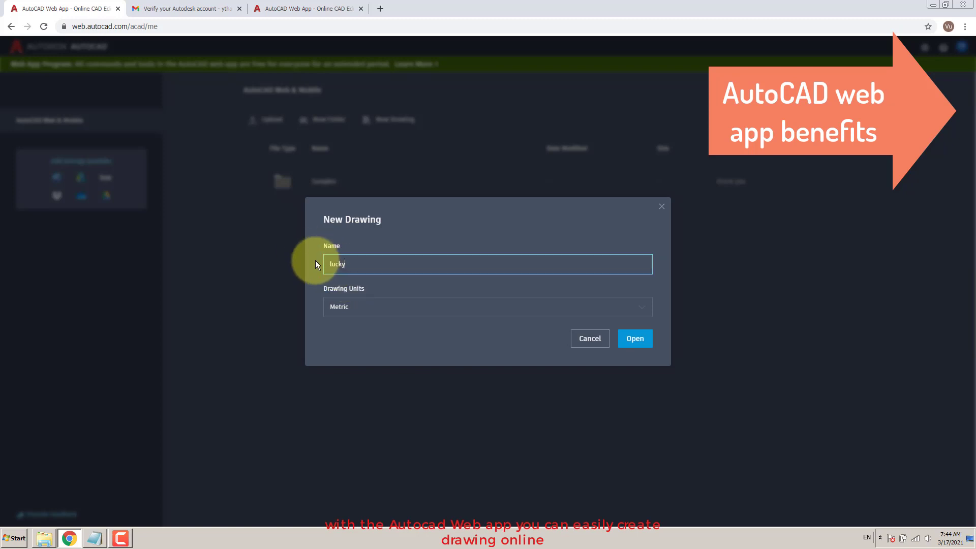
click(635, 339)
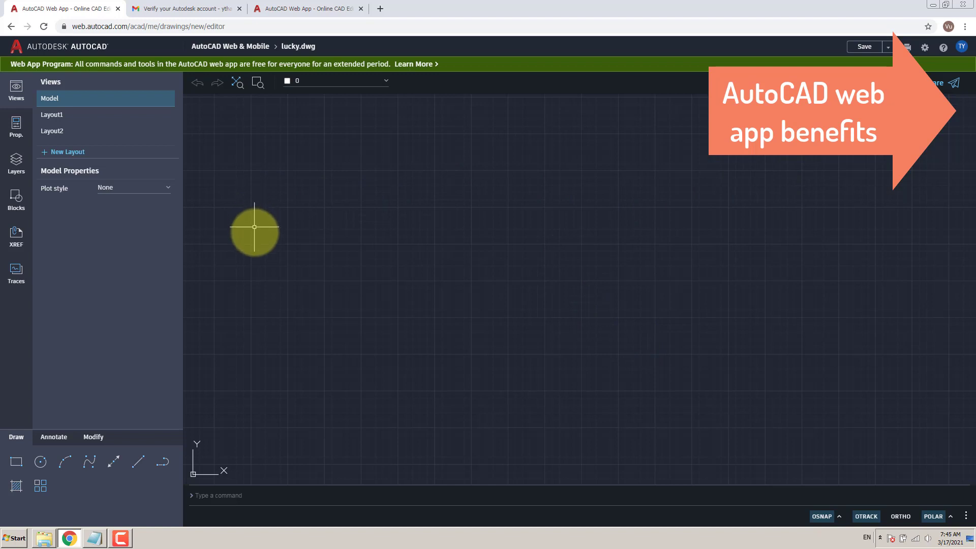
Step: Draw a rectangle with the REC command by picking two opposite corners
text(rec)
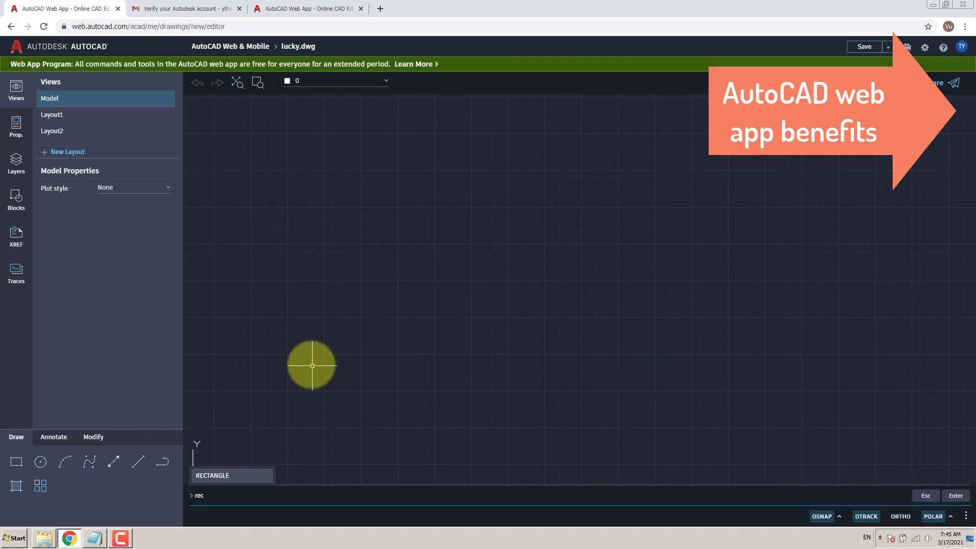
key(Return)
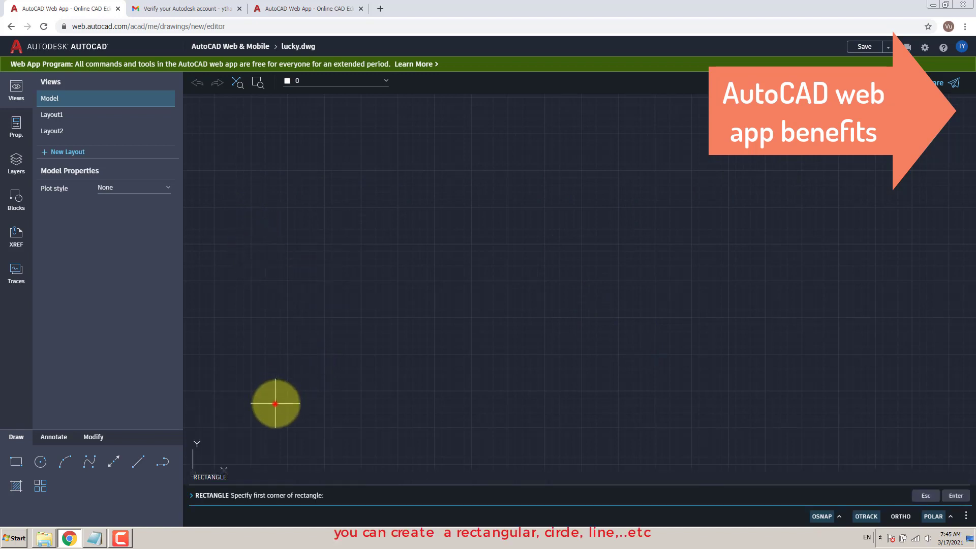
click(275, 403)
click(470, 265)
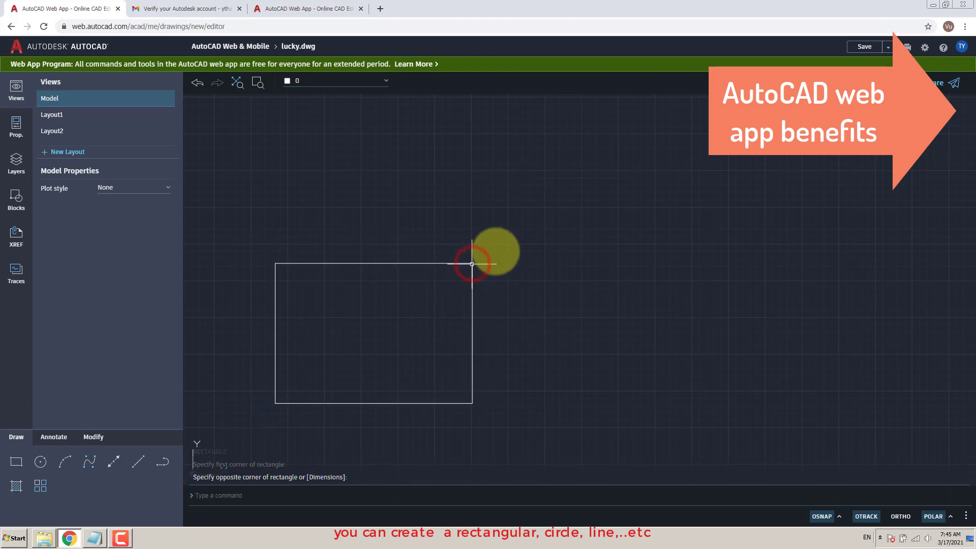
Step: Draw a circle centred on the rectangle's upper-right corner
text(c)
key(Return)
click(454, 260)
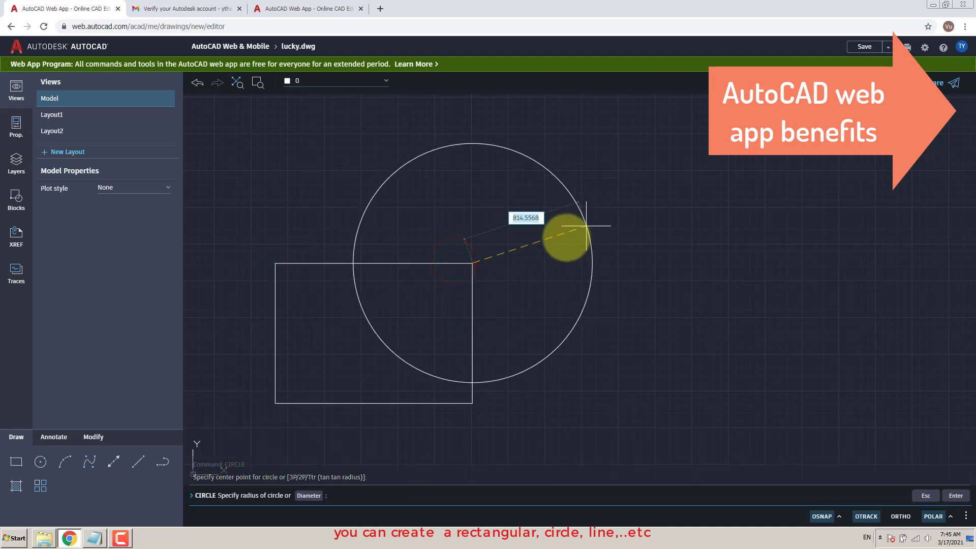
click(565, 237)
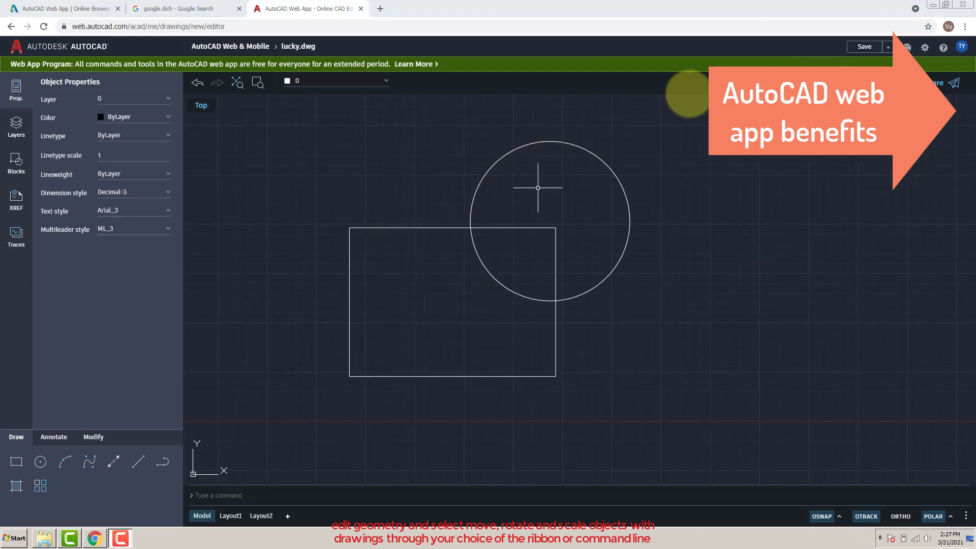
Step: Save the drawing as lucky.dwg inside a newly created folder named 'my file'
click(887, 47)
click(854, 66)
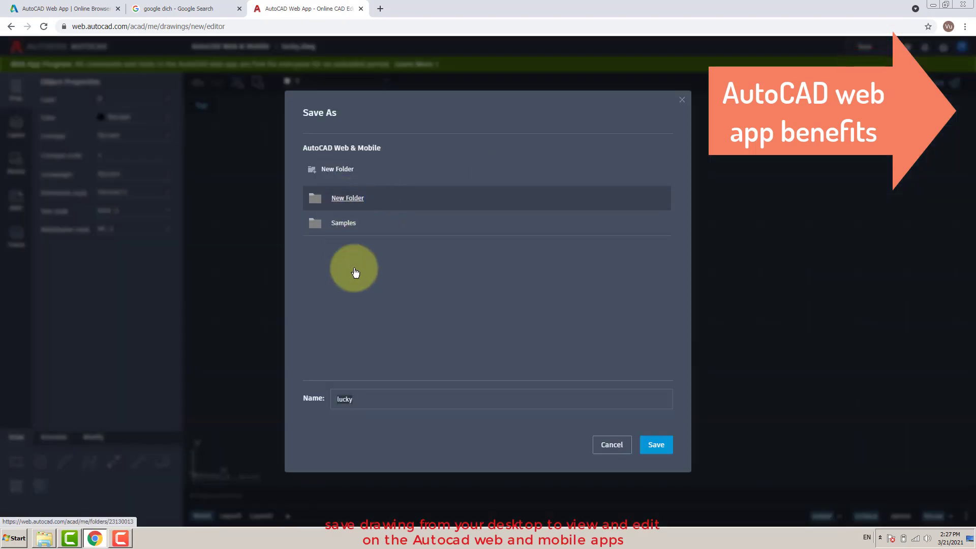
click(336, 169)
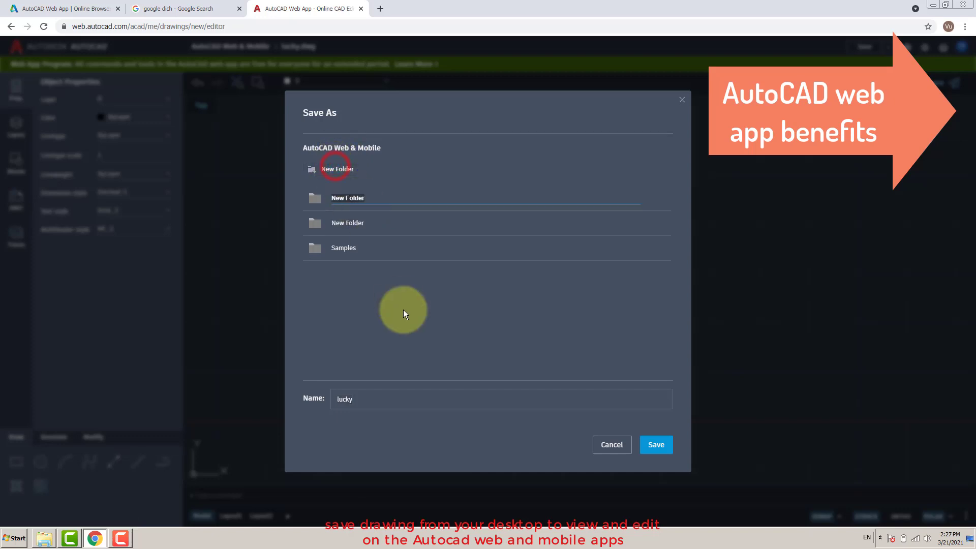
text(my file)
click(399, 313)
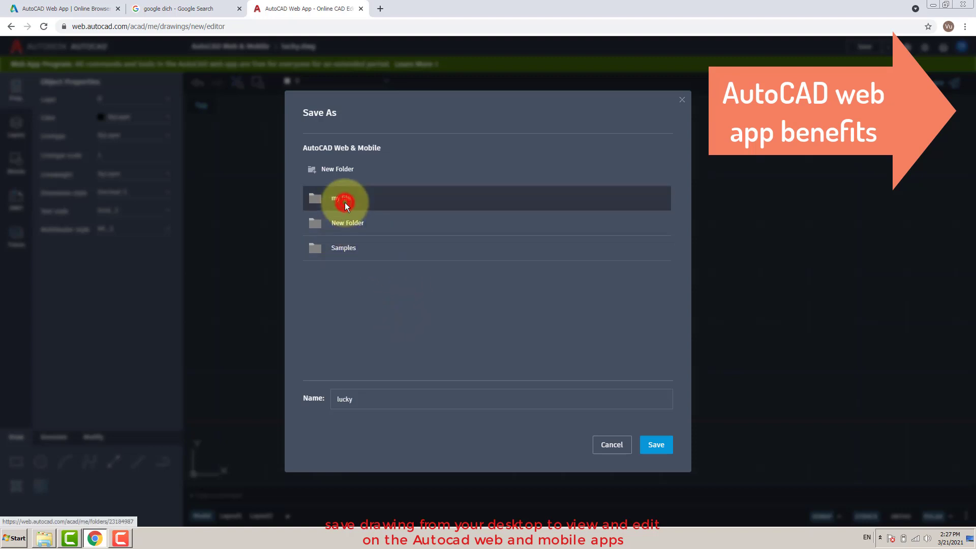
click(344, 202)
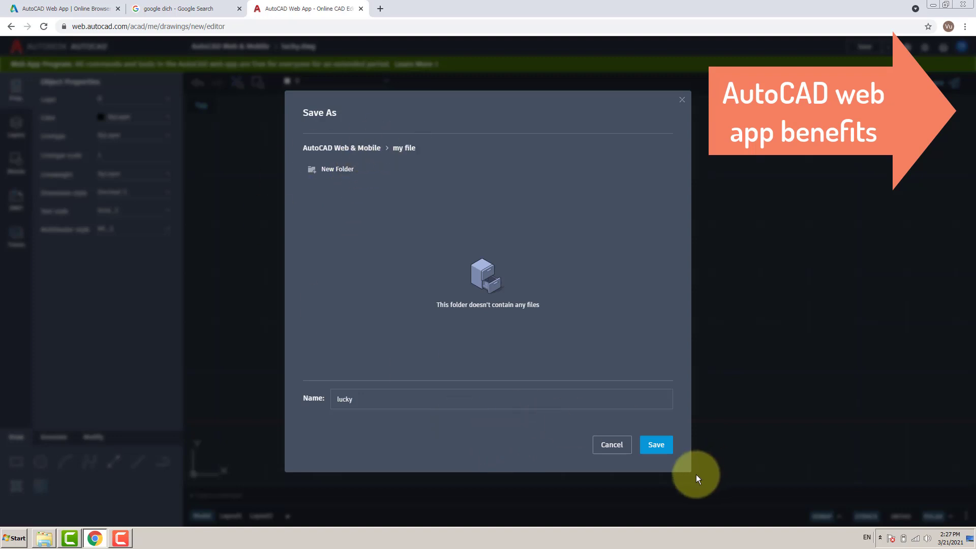
click(659, 447)
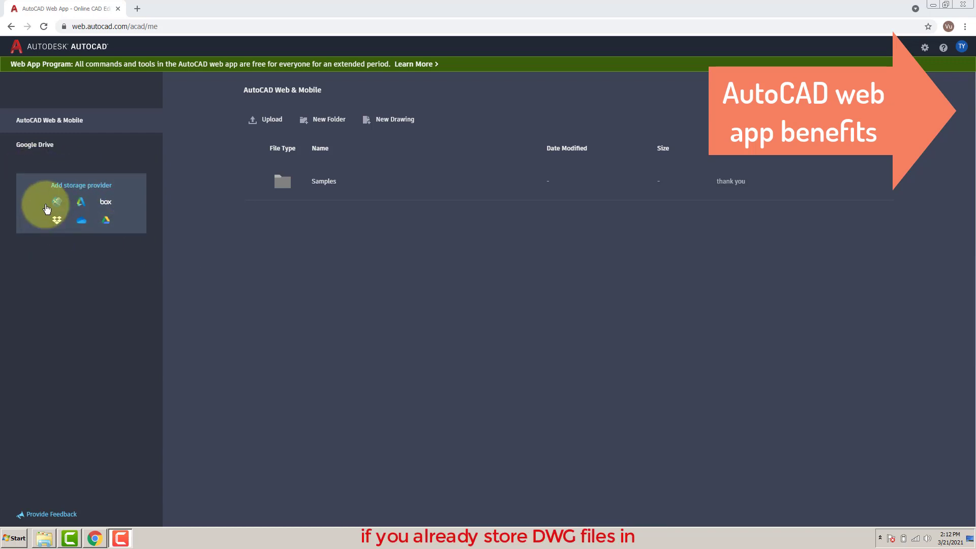
Step: From the AutoCAD Web & Mobile home, bring up the Add storage provider list
click(107, 221)
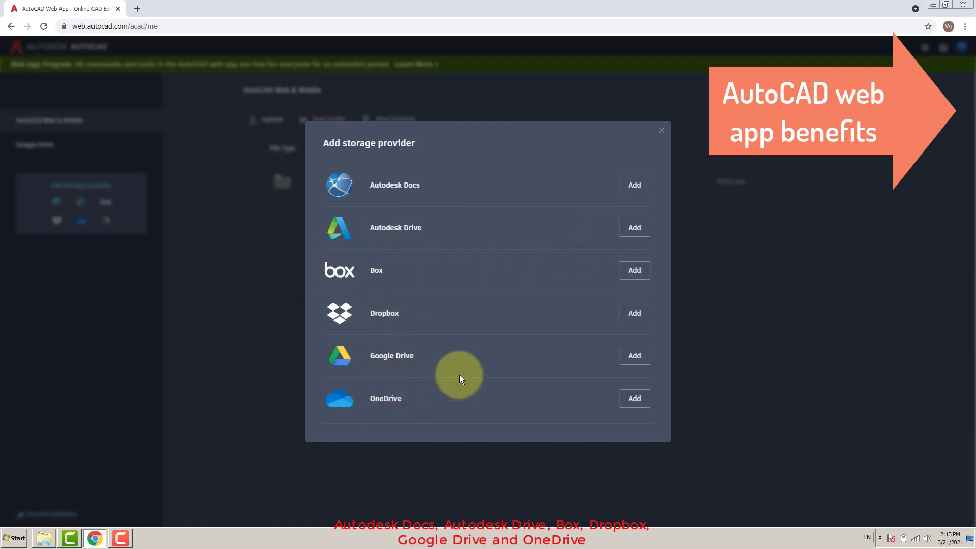
Step: Add Google Drive as a provider, choose the Google account and allow AutoCAD access to its files
click(629, 357)
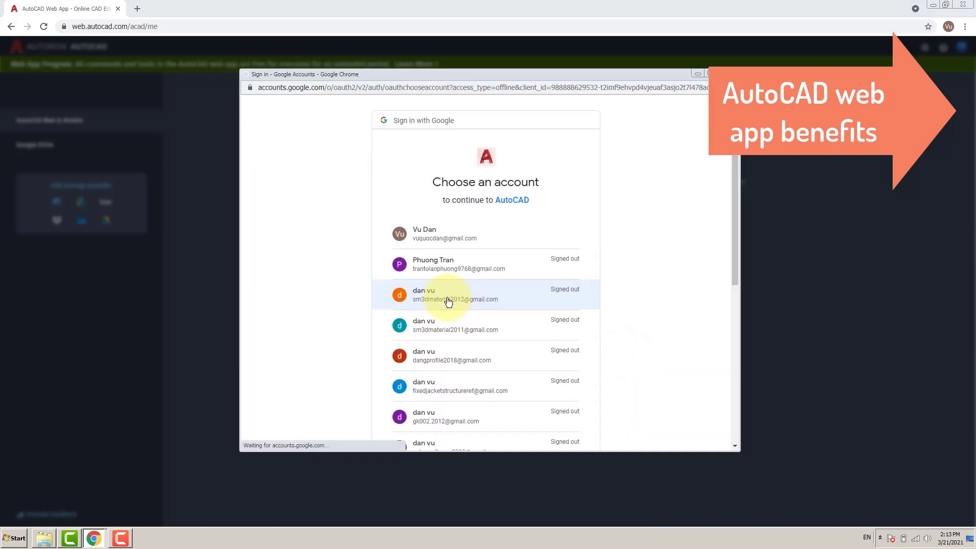
scroll(452, 303, down, 3)
scroll(452, 304, down, 1)
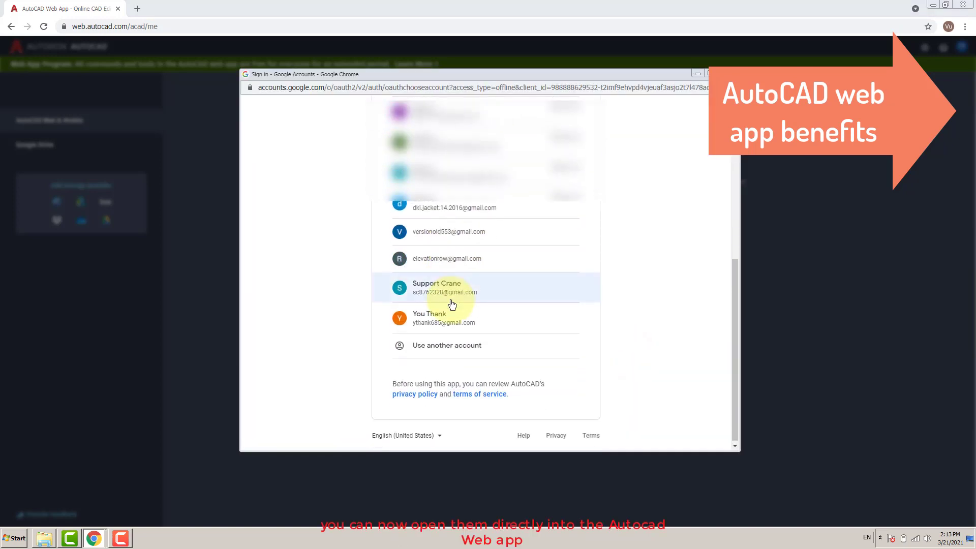
click(454, 263)
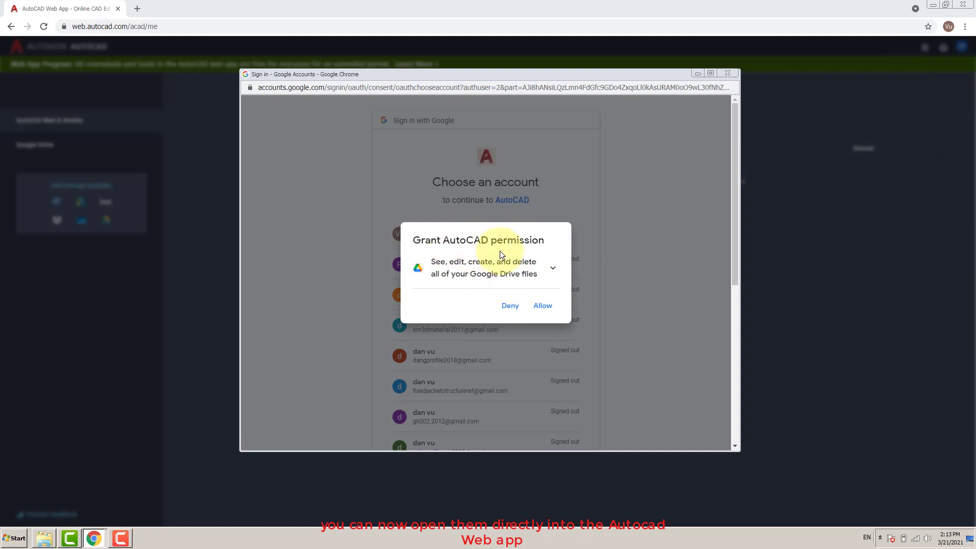
click(543, 307)
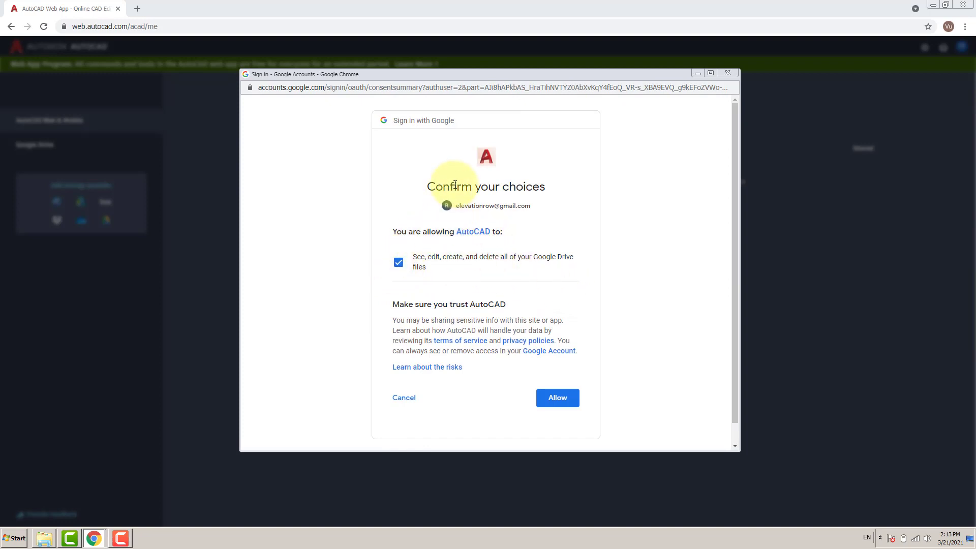
click(567, 402)
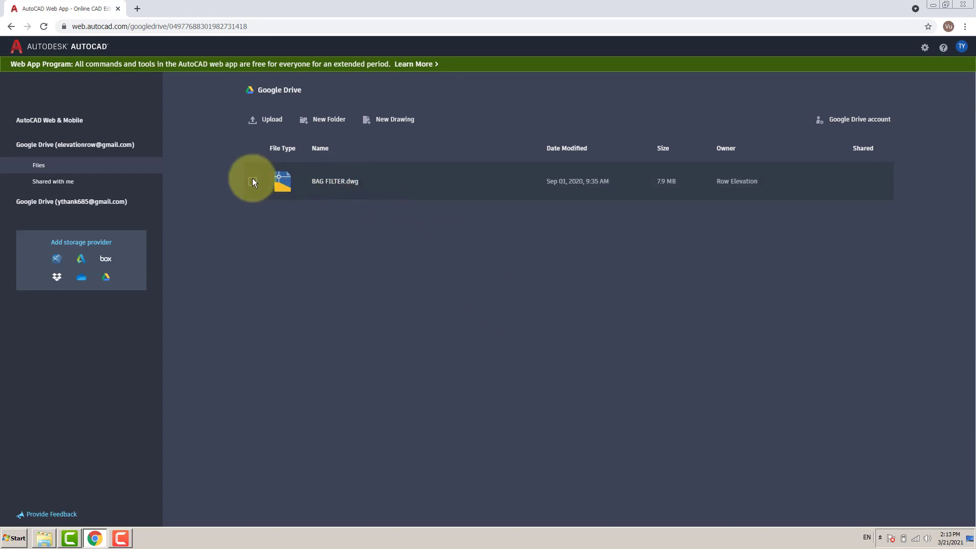
Step: Open BAG FILTER.dwg from Google Drive in the editor and close the Simplex.shx fonts notice
click(253, 182)
click(332, 184)
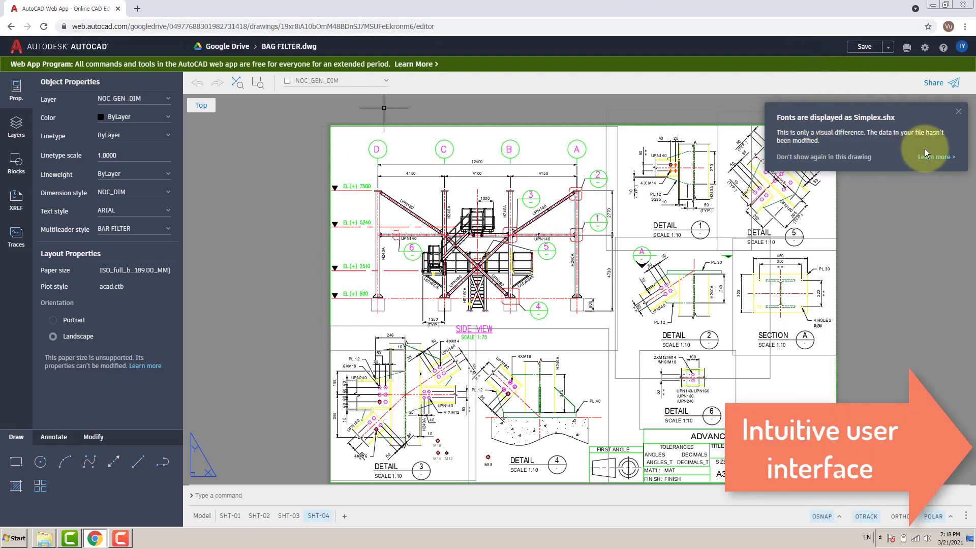
click(960, 111)
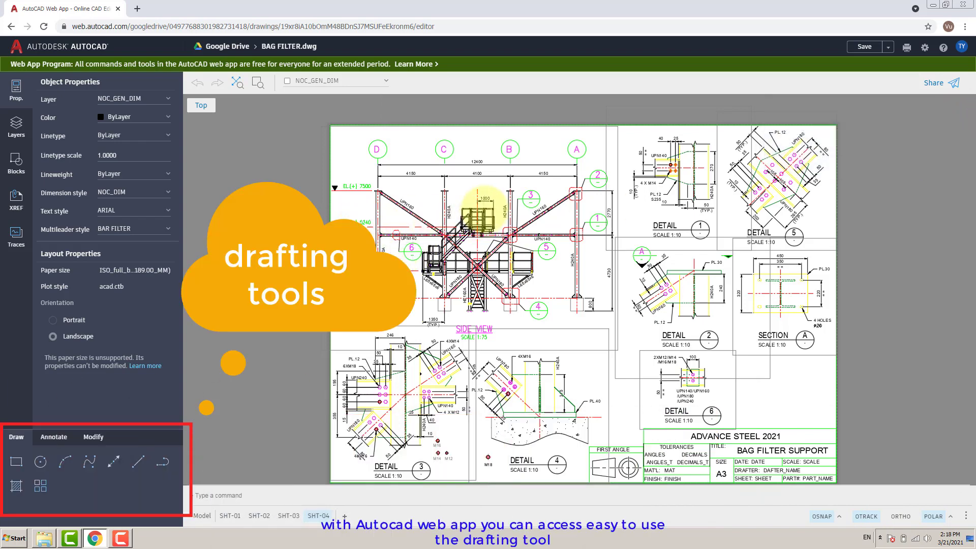
scroll(488, 201, up, 3)
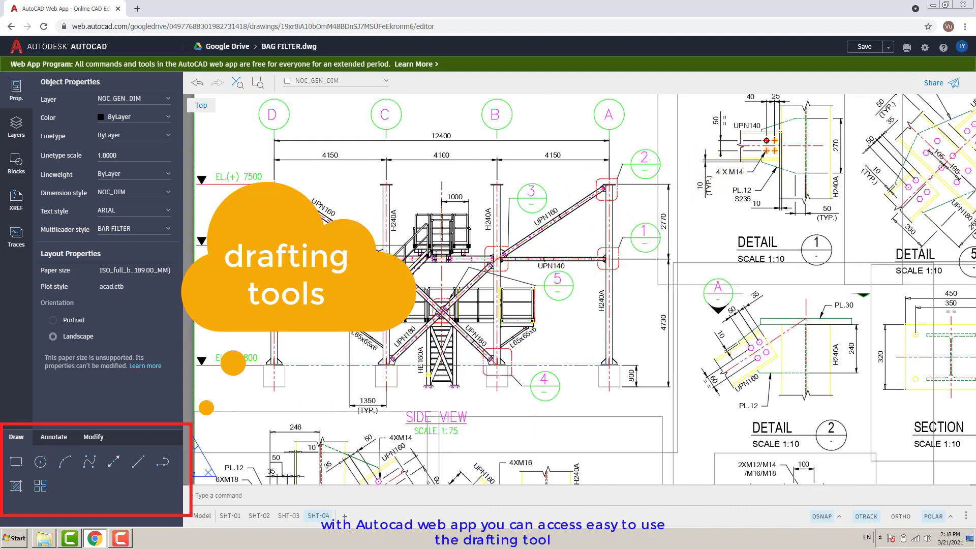
scroll(508, 234, down, 3)
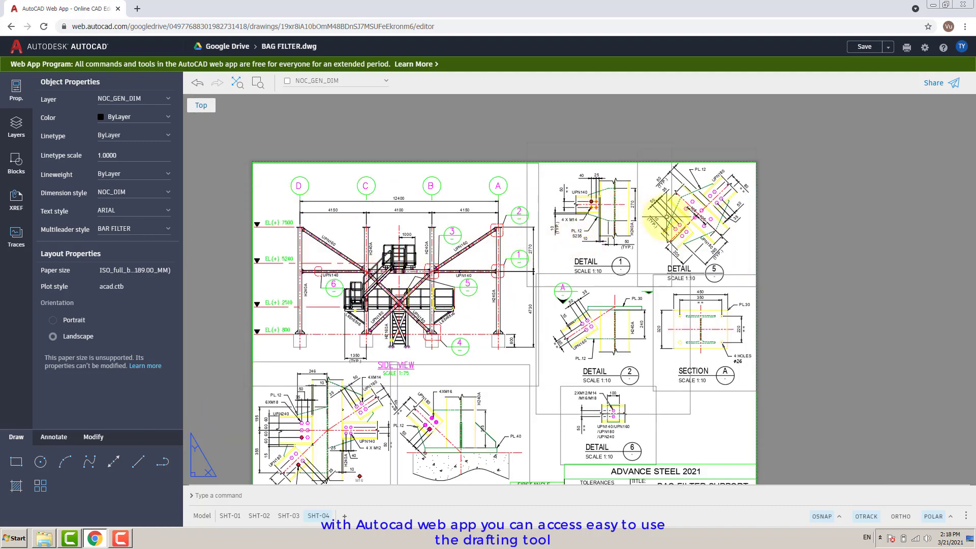
scroll(609, 229, up, 3)
scroll(531, 323, down, 1)
middle_click(436, 389)
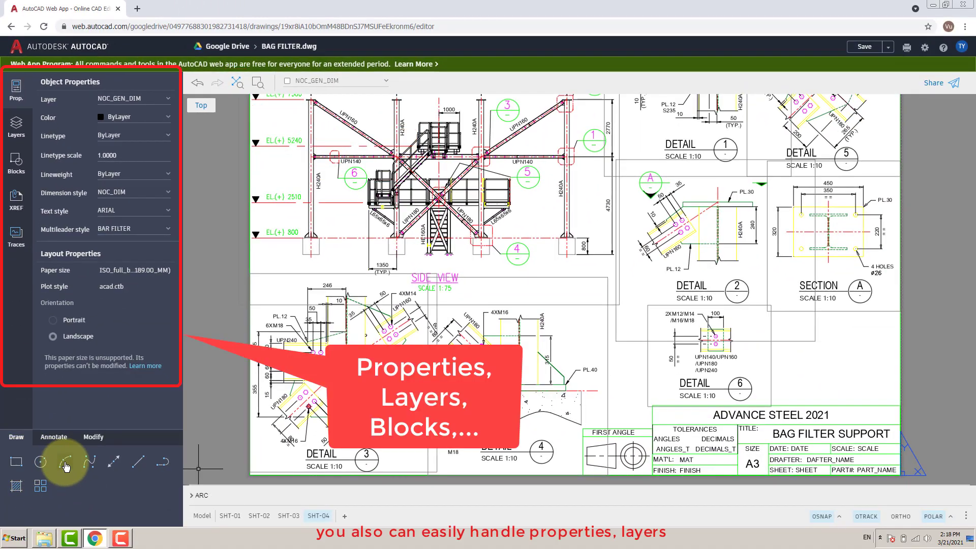
Step: Try the Annotate tools Measure, Revcloud, Text, Mleader and Vports
click(54, 437)
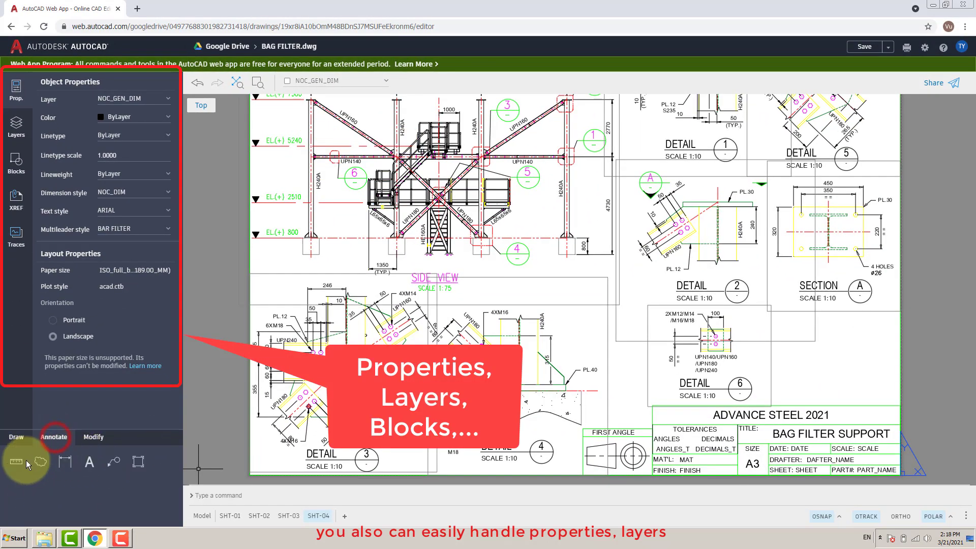
click(17, 464)
click(41, 462)
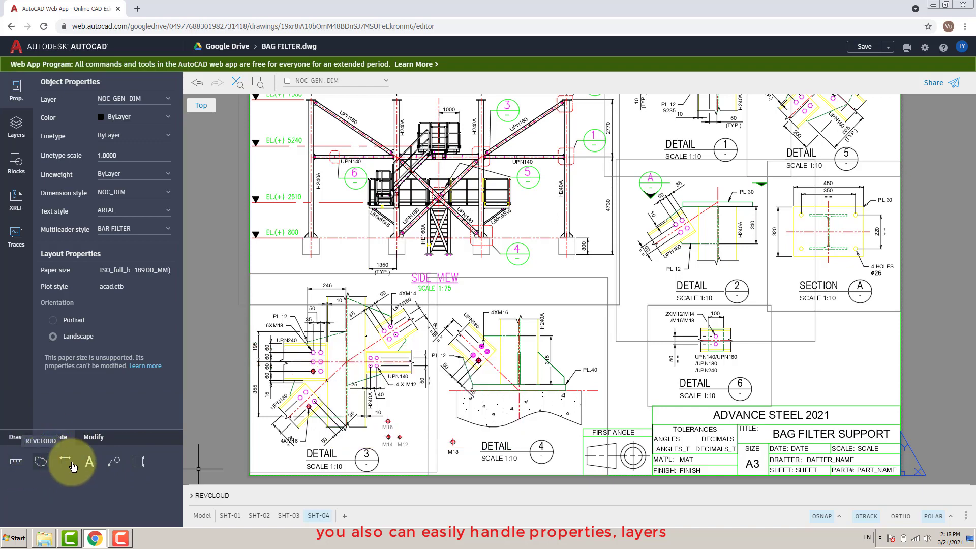
click(91, 465)
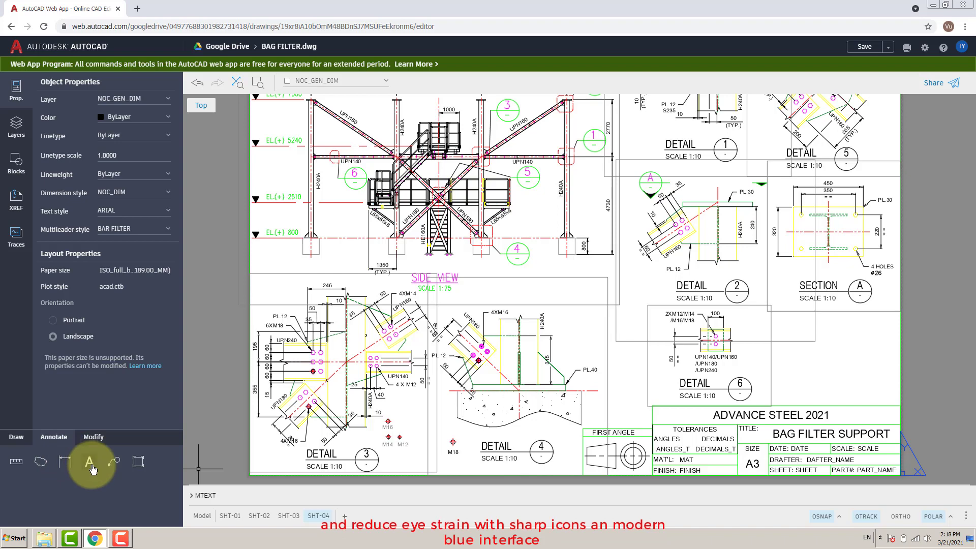
click(113, 462)
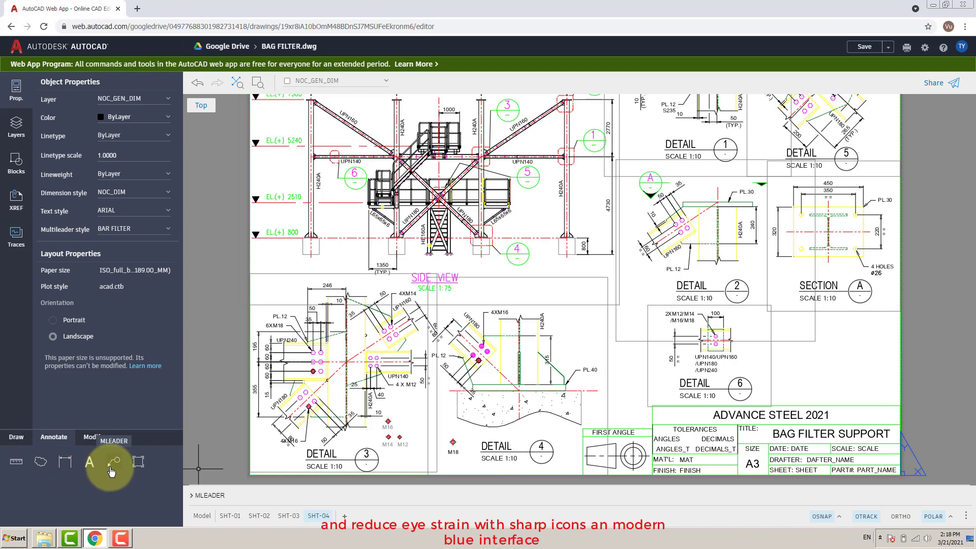
click(141, 470)
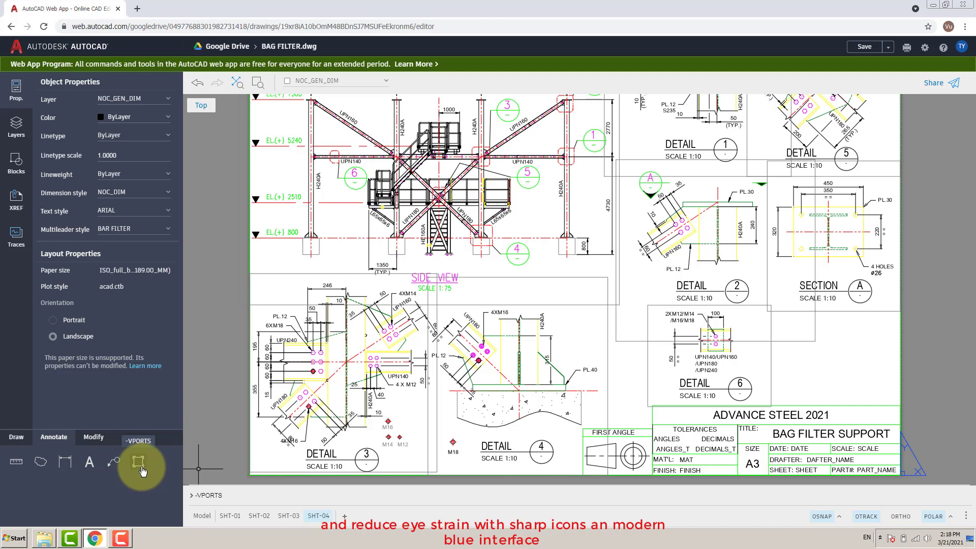
Step: Try the Modify tools Stretch, Mirror and Explode, then cancel the running command
click(84, 437)
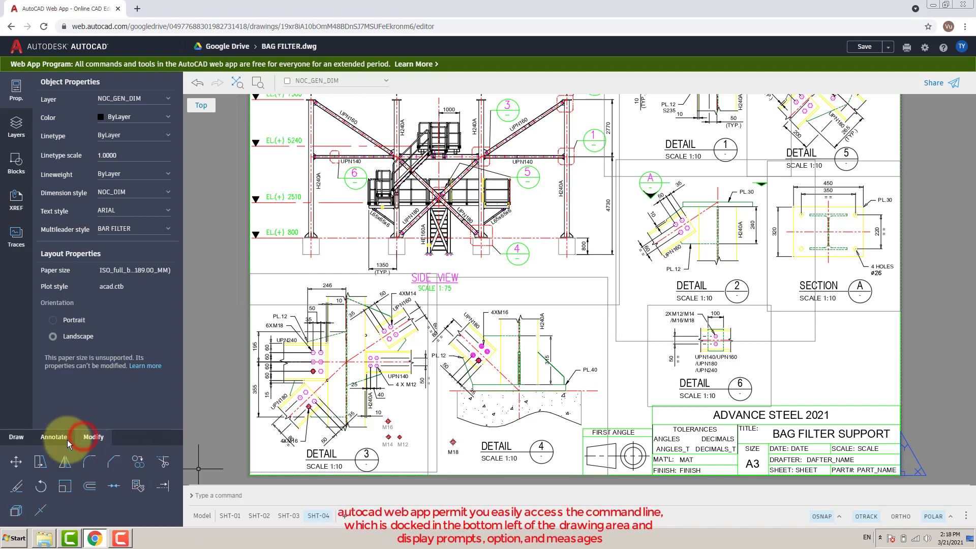
click(39, 462)
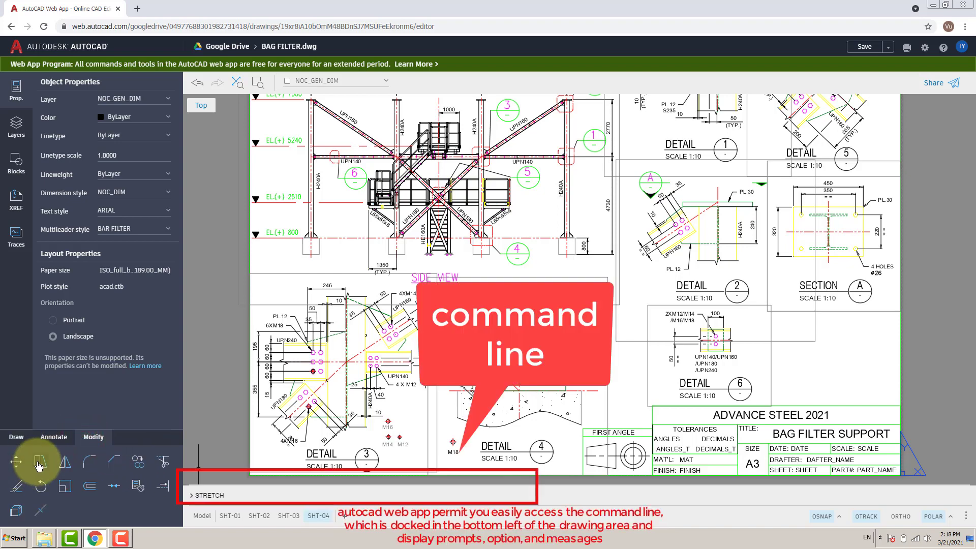
click(64, 462)
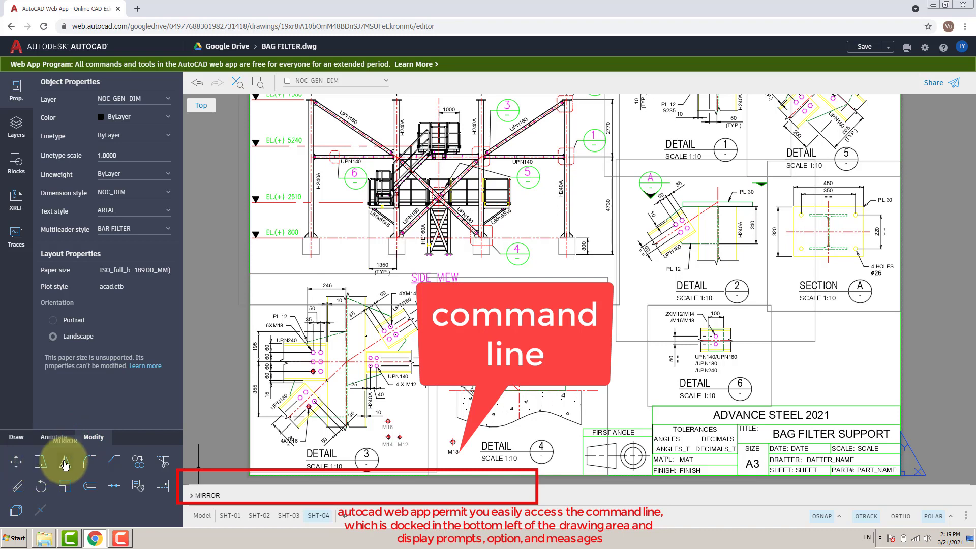
click(138, 462)
key(Escape)
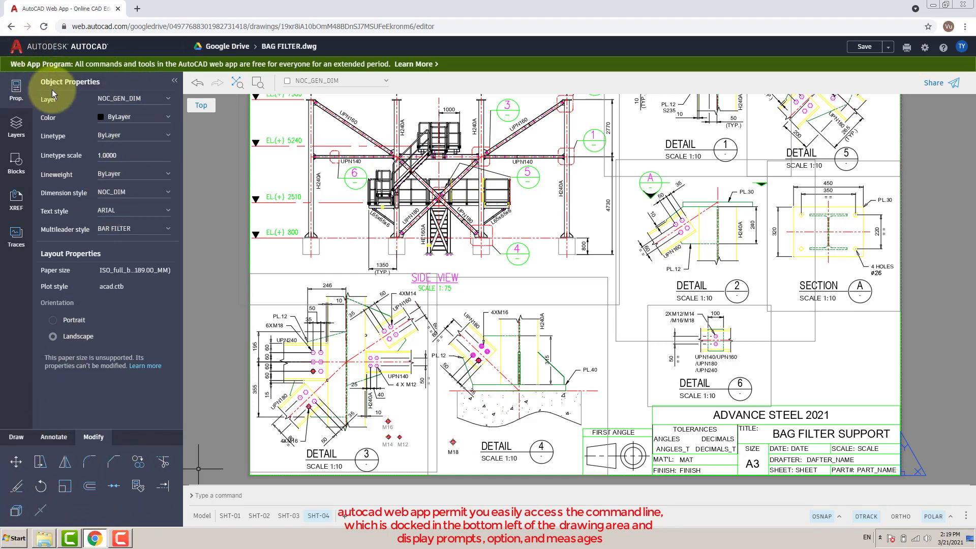
Step: Show BAG FILTER.dwg's layer list, then its current-drawing blocks such as BOLTM12
click(17, 124)
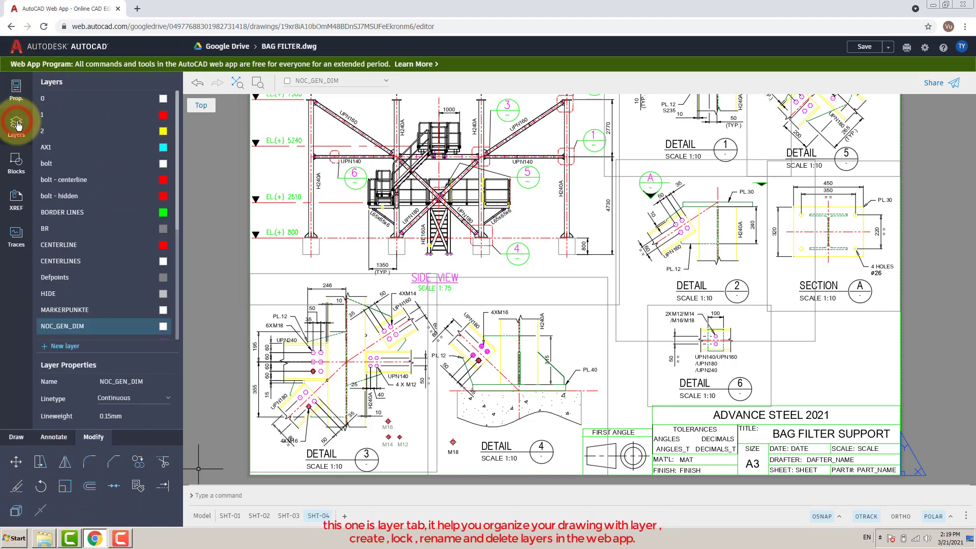
click(23, 162)
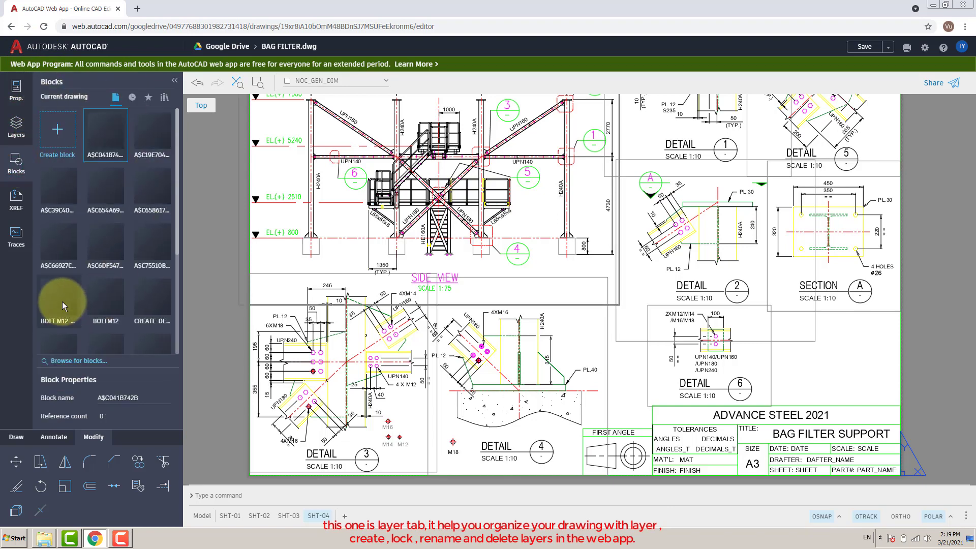